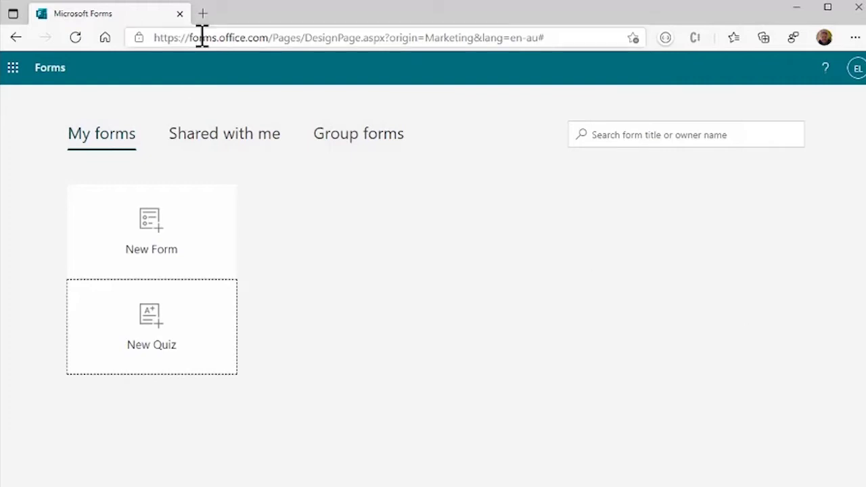
- Create a blank form titled 'Errols Beer and Burgers' with description 'Contract tracing collection'
{"action": "left_click", "coordinate": [153, 245]}
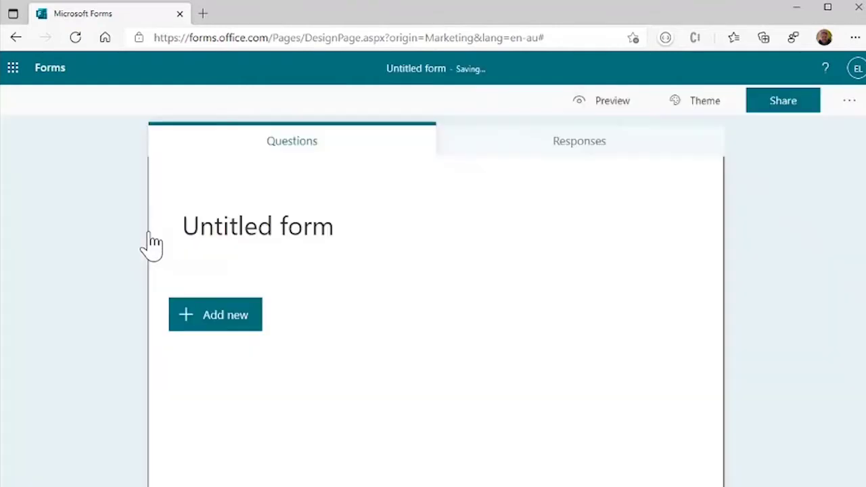
{"action": "left_click", "coordinate": [352, 231]}
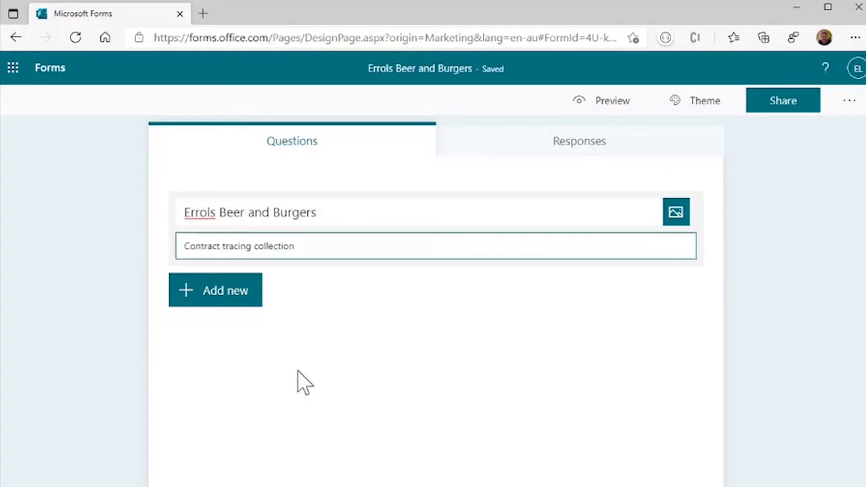
{"action": "left_click", "coordinate": [253, 403]}
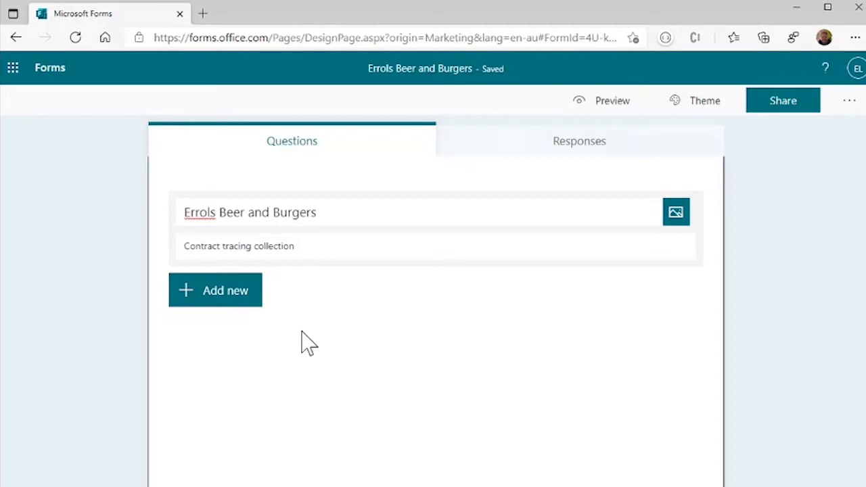
- Add a text question asking for the respondent's name and mark it required
{"action": "left_click", "coordinate": [225, 300]}
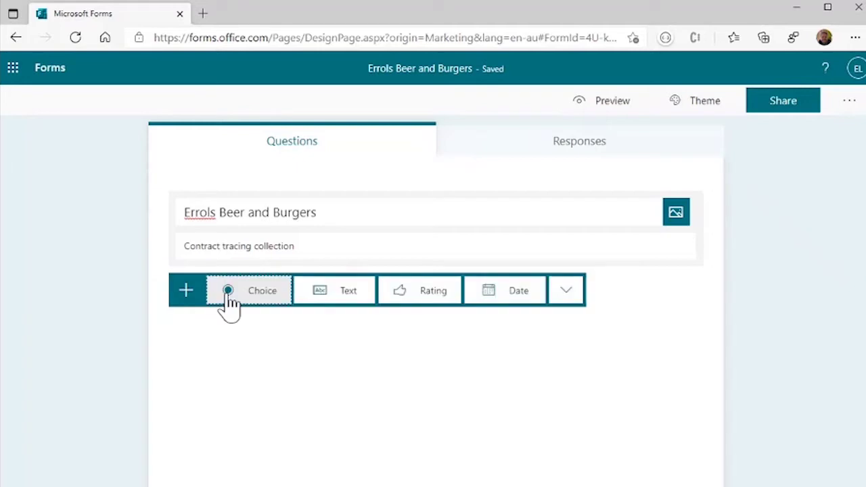
{"action": "left_click", "coordinate": [340, 298]}
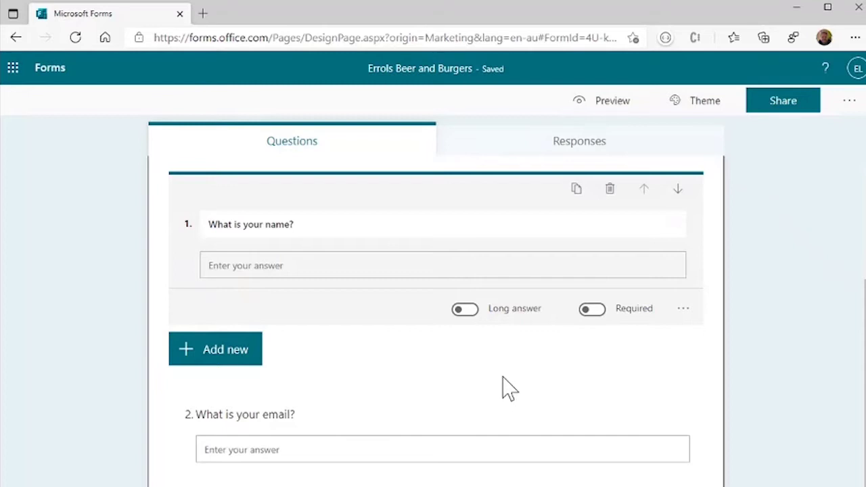
{"action": "scroll", "coordinate": [499, 382], "scroll_direction": "up", "scroll_amount": 2}
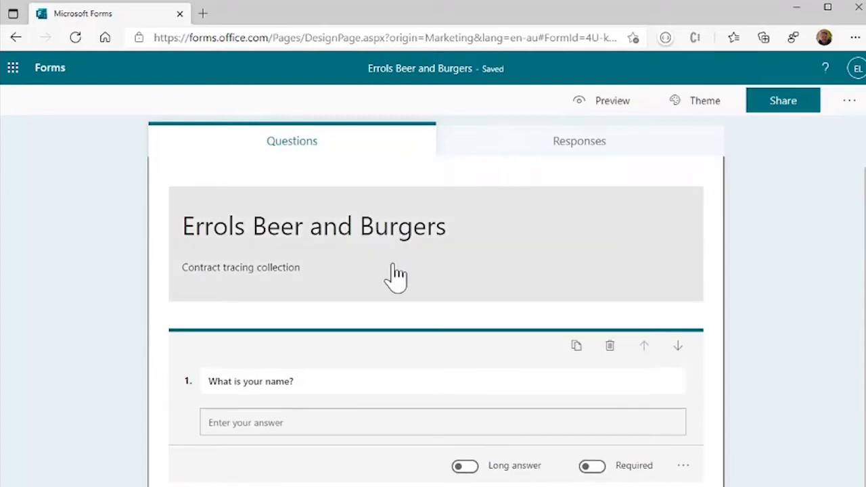
{"action": "scroll", "coordinate": [399, 298], "scroll_direction": "down", "scroll_amount": 2}
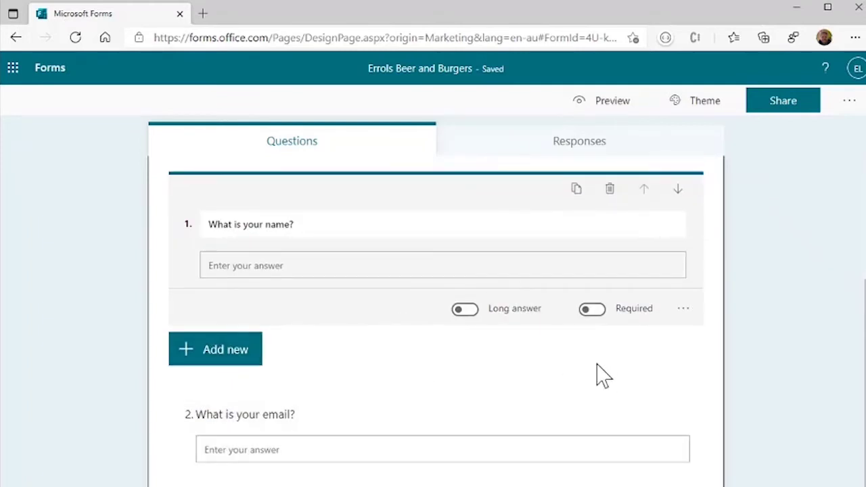
{"action": "scroll", "coordinate": [508, 336], "scroll_direction": "up", "scroll_amount": 2}
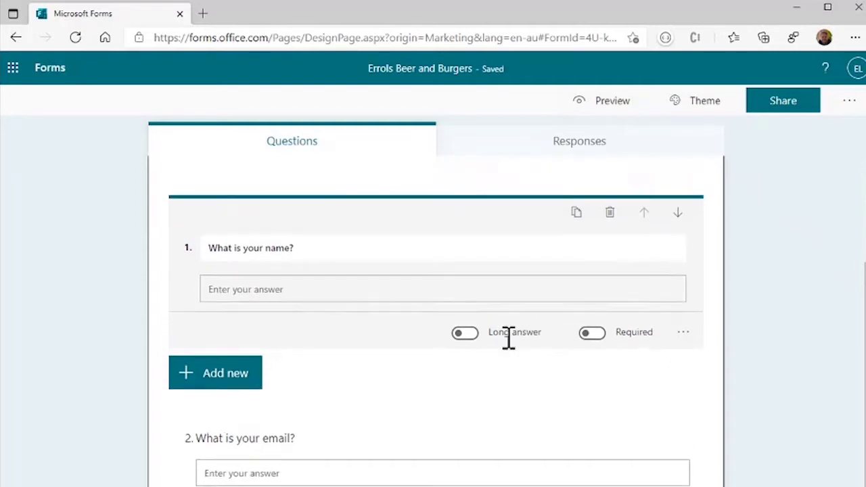
{"action": "left_click", "coordinate": [594, 467]}
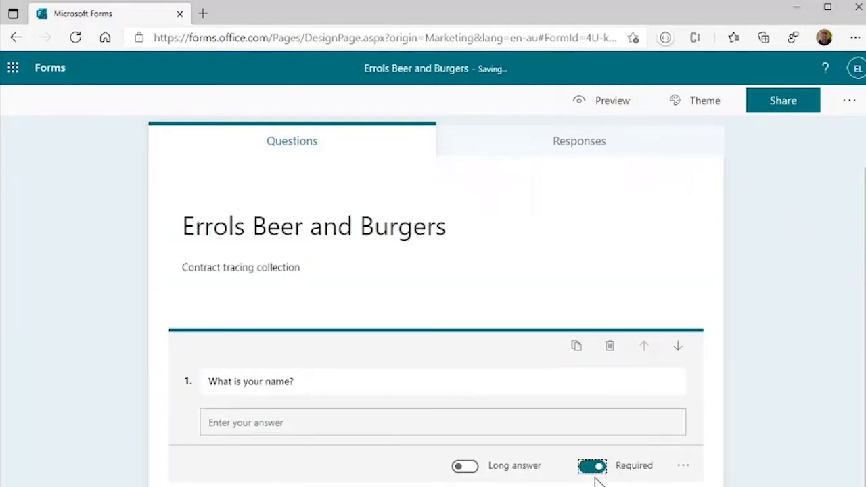
- Make the email question required and edit the phone number question
{"action": "scroll", "coordinate": [441, 452], "scroll_direction": "down", "scroll_amount": 2}
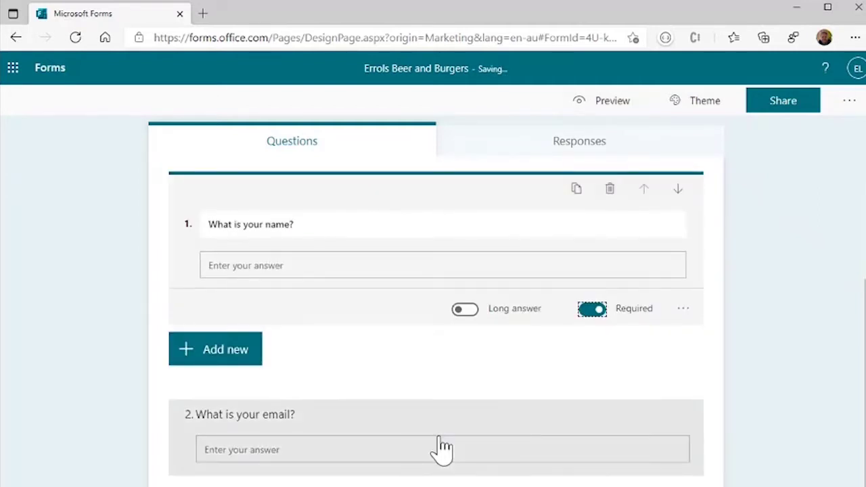
{"action": "left_click", "coordinate": [563, 425]}
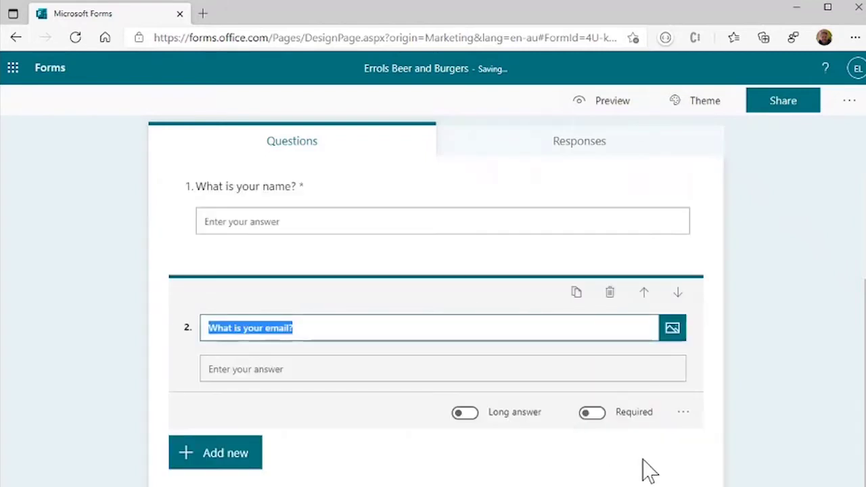
{"action": "left_click", "coordinate": [599, 417]}
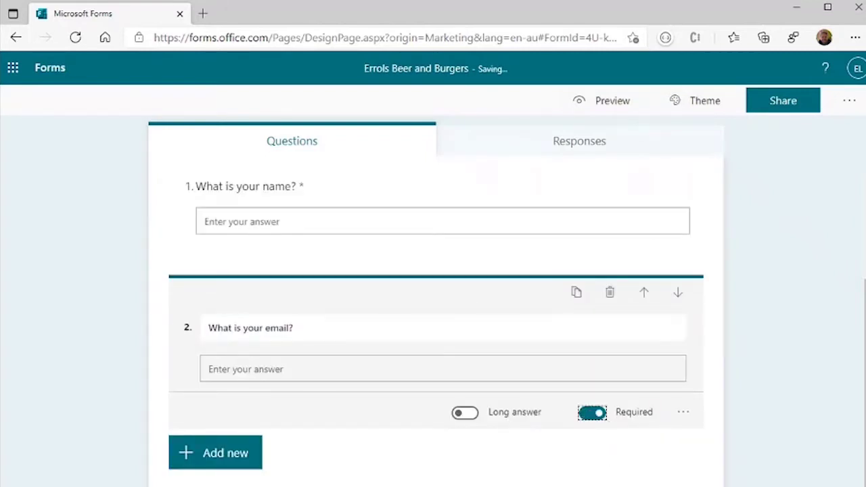
{"action": "left_click", "coordinate": [561, 482]}
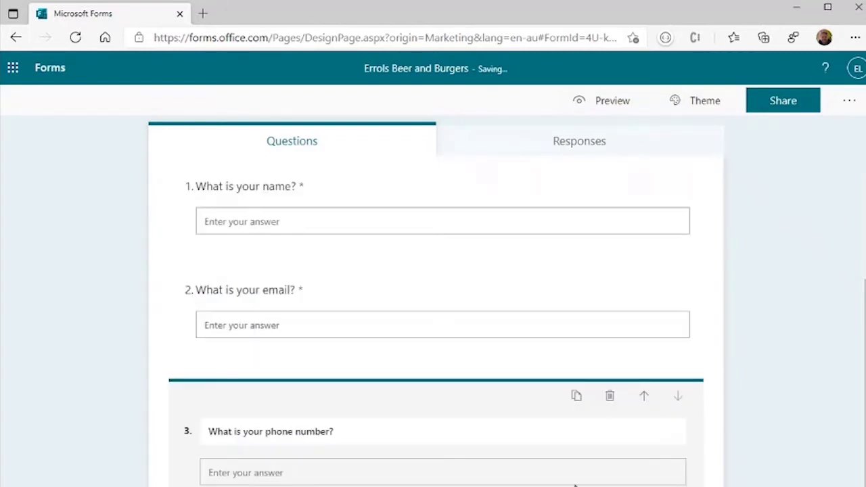
{"action": "scroll", "coordinate": [582, 439], "scroll_direction": "up", "scroll_amount": 1}
{"action": "scroll", "coordinate": [584, 406], "scroll_direction": "up", "scroll_amount": 2}
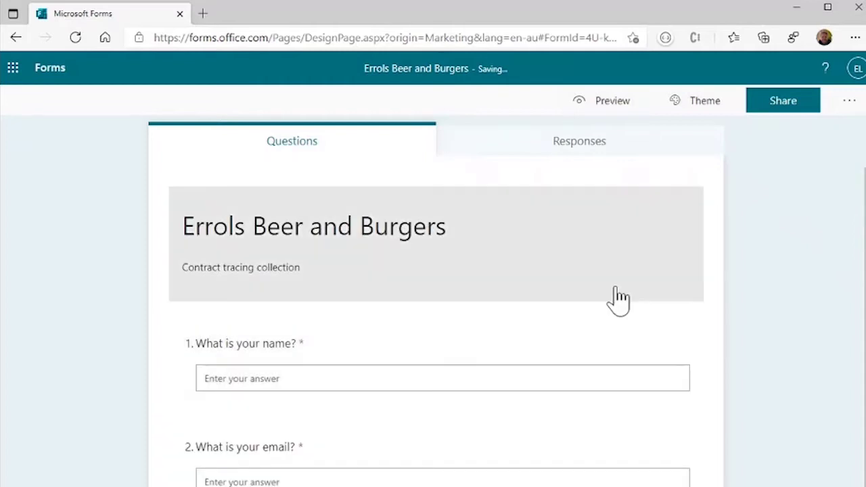
{"action": "scroll", "coordinate": [618, 299], "scroll_direction": "down", "scroll_amount": 3}
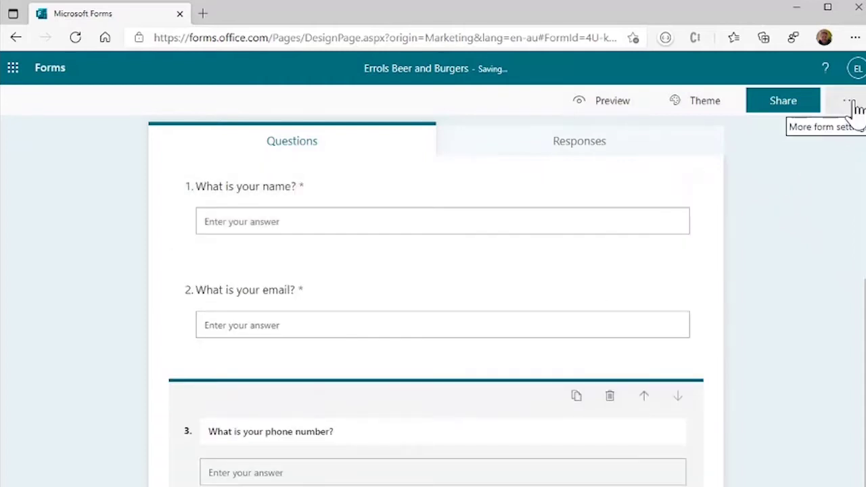
- In form Settings, choose 'Anyone can respond' and enable 'Customize thank you message'
{"action": "left_click", "coordinate": [850, 103]}
{"action": "left_click", "coordinate": [757, 133]}
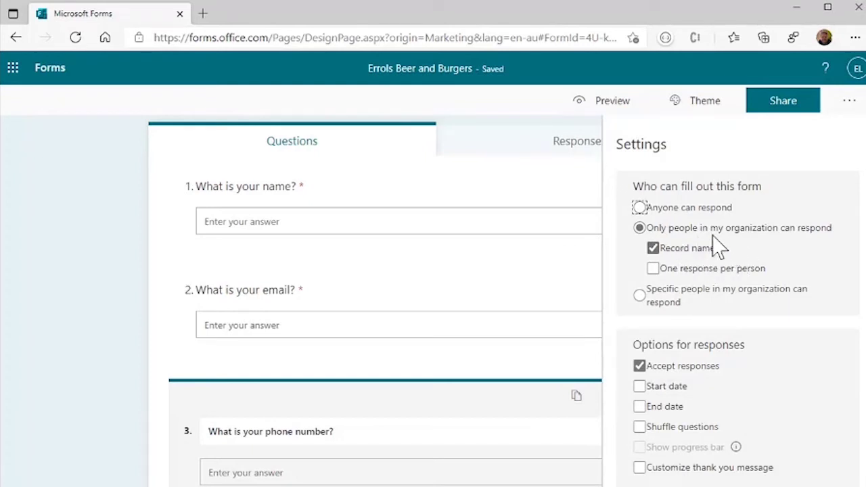
{"action": "left_click", "coordinate": [639, 208]}
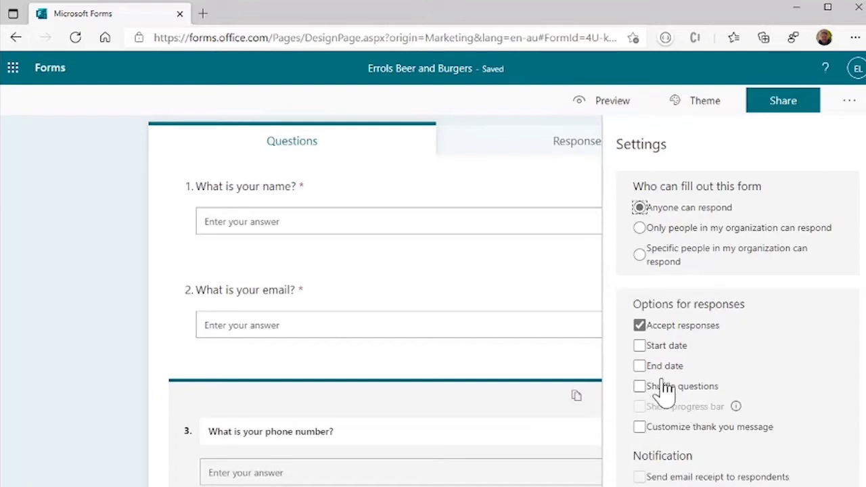
{"action": "left_click", "coordinate": [640, 426]}
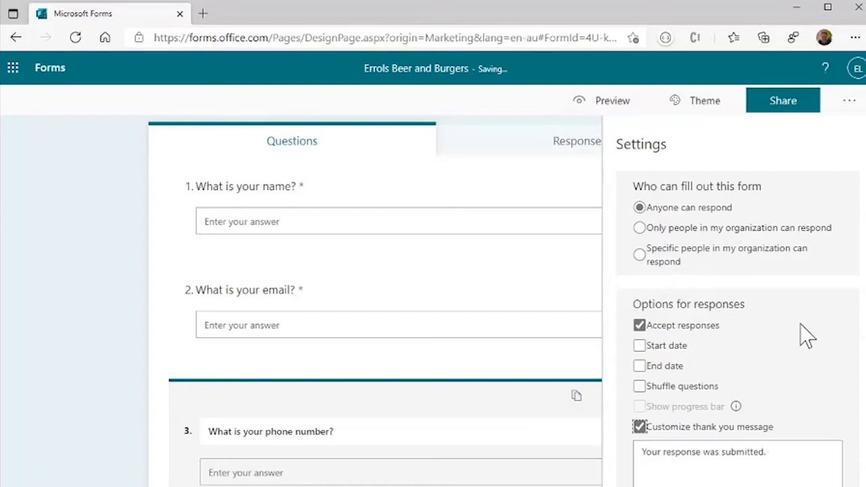
{"action": "left_click", "coordinate": [490, 102]}
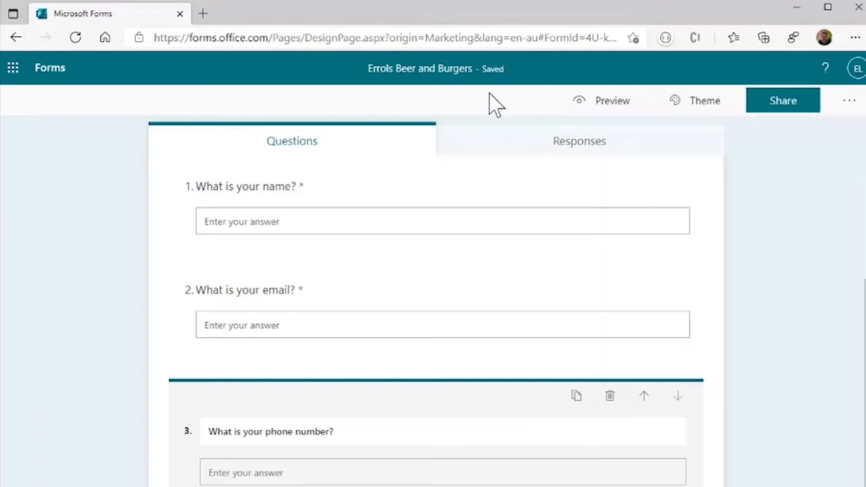
- Apply the snowboarder picture theme to the contact-tracing form
{"action": "left_click", "coordinate": [702, 108]}
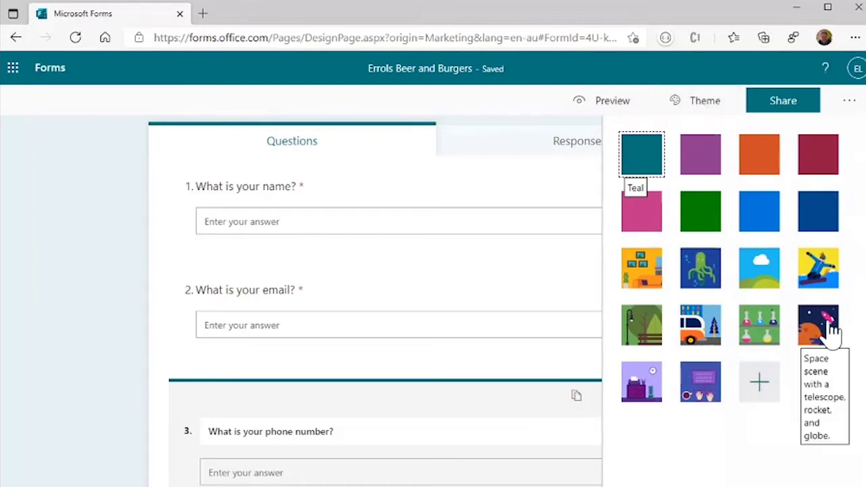
{"action": "left_click", "coordinate": [830, 267]}
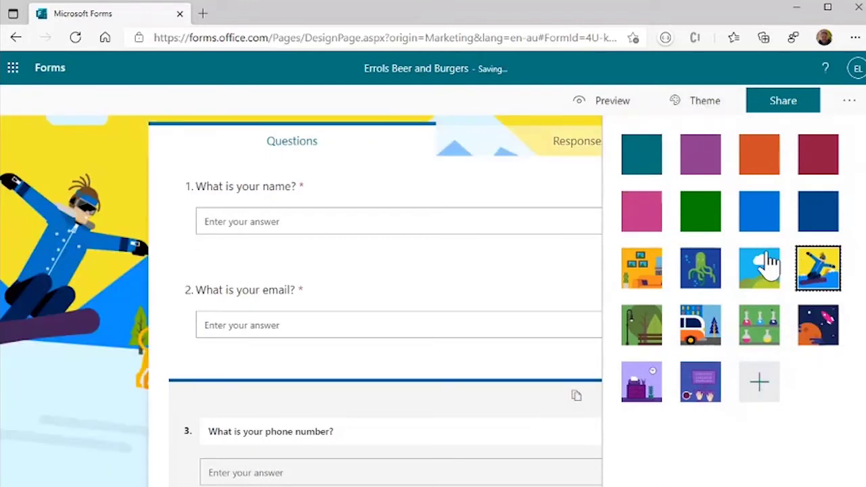
{"action": "left_click", "coordinate": [464, 112]}
{"action": "left_click", "coordinate": [614, 110]}
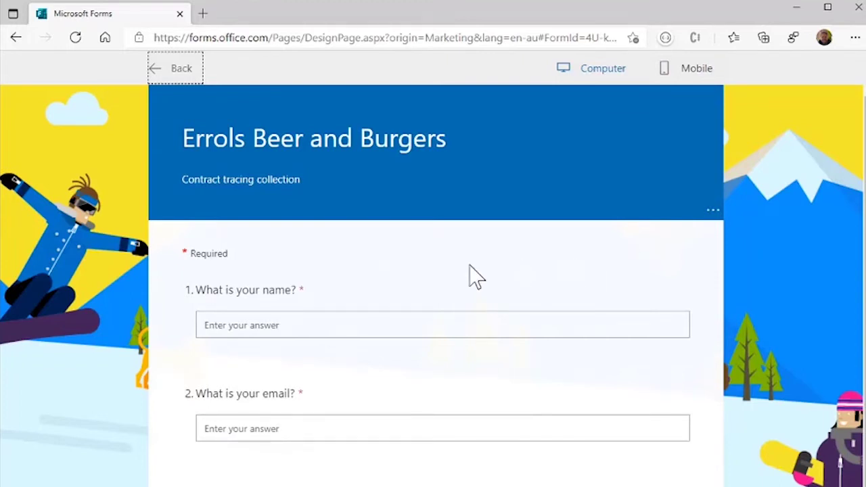
{"action": "left_click", "coordinate": [177, 70]}
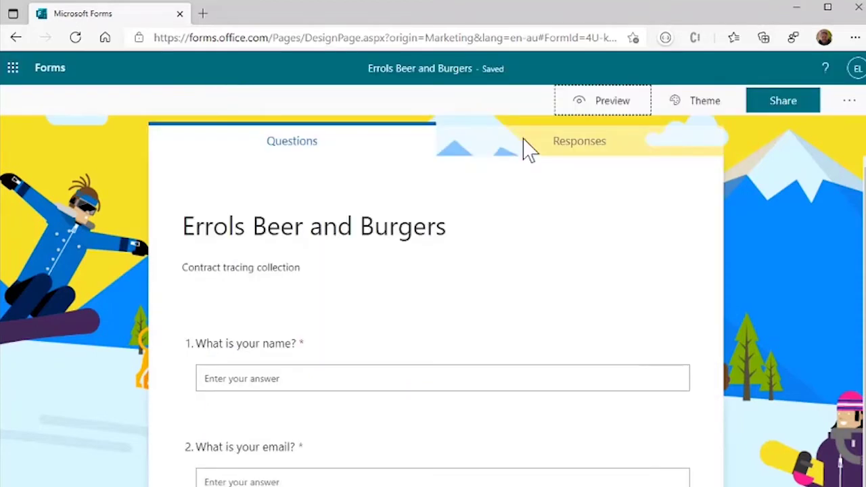
{"action": "left_click", "coordinate": [612, 108]}
{"action": "left_click", "coordinate": [705, 75]}
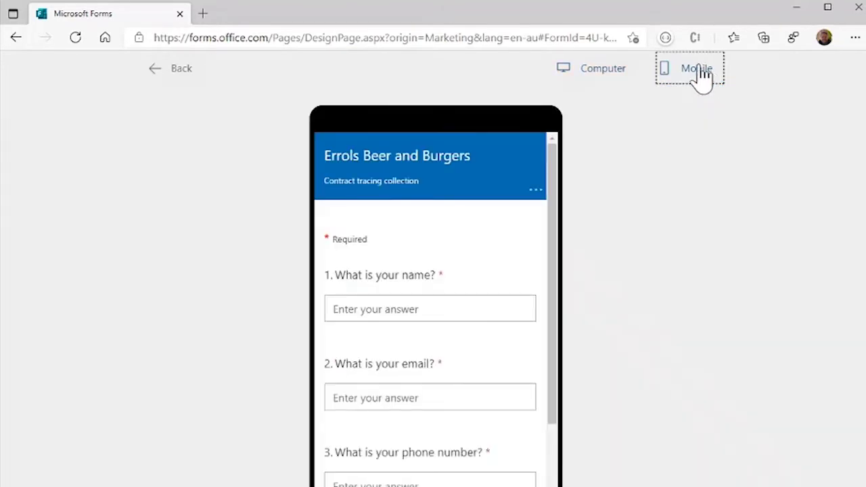
{"action": "left_click", "coordinate": [177, 71]}
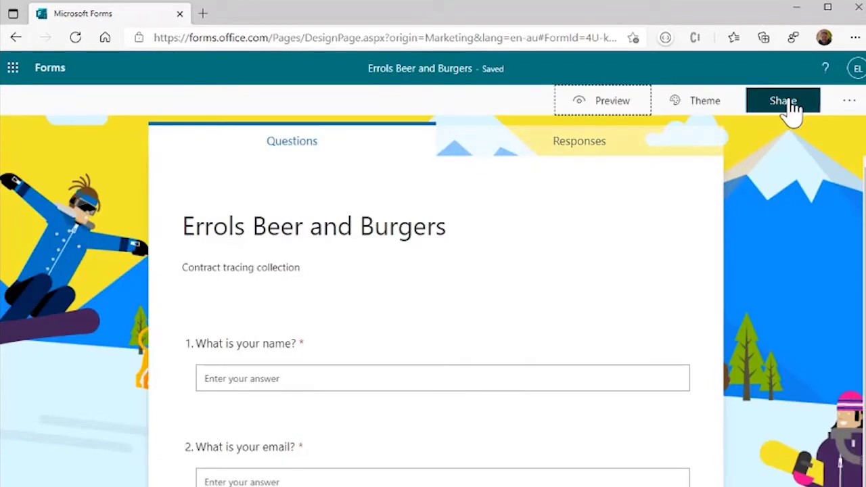
- Share the form with 'Anyone can respond' and display its QR code
{"action": "left_click", "coordinate": [789, 108]}
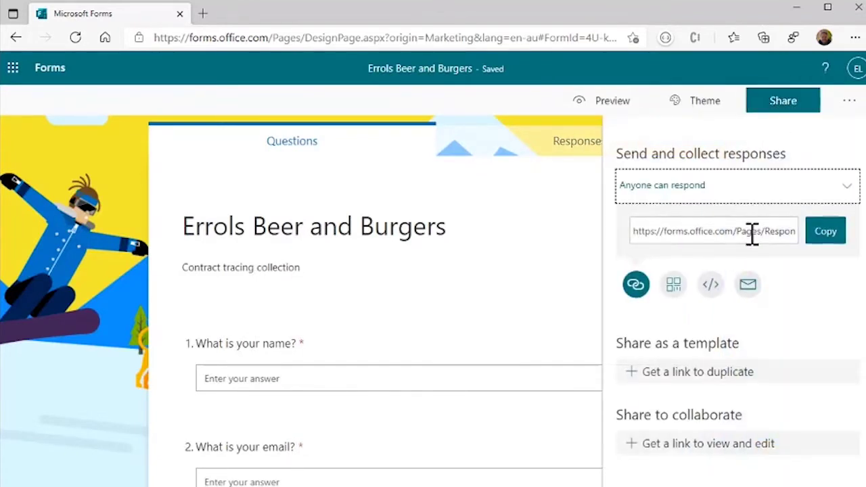
{"action": "left_click", "coordinate": [675, 287]}
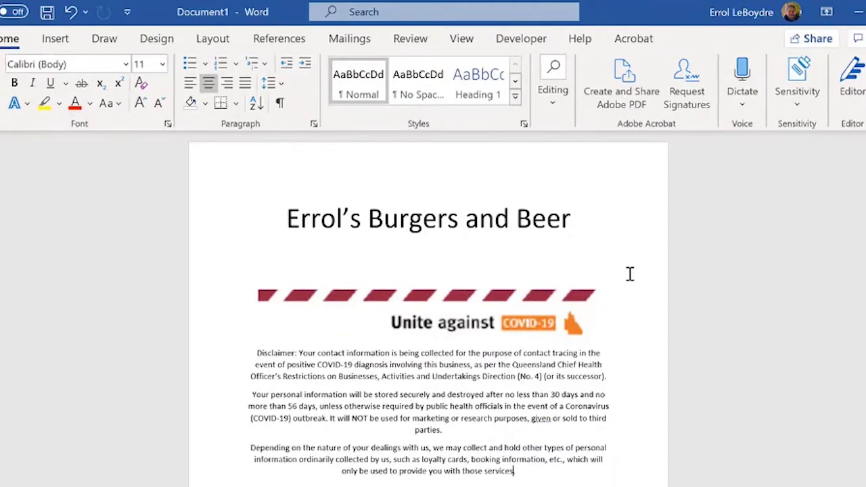
- Insert the downloaded QR code picture on a new line below the disclaimer paragraphs
{"action": "scroll", "coordinate": [513, 405], "scroll_direction": "down", "scroll_amount": 1}
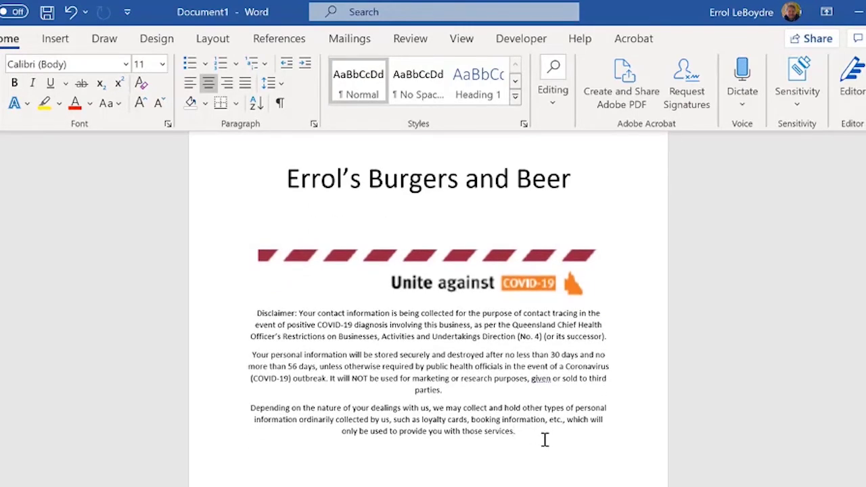
{"action": "key", "text": "Return"}
{"action": "key", "text": "Return"}
{"action": "left_click", "coordinate": [53, 41]}
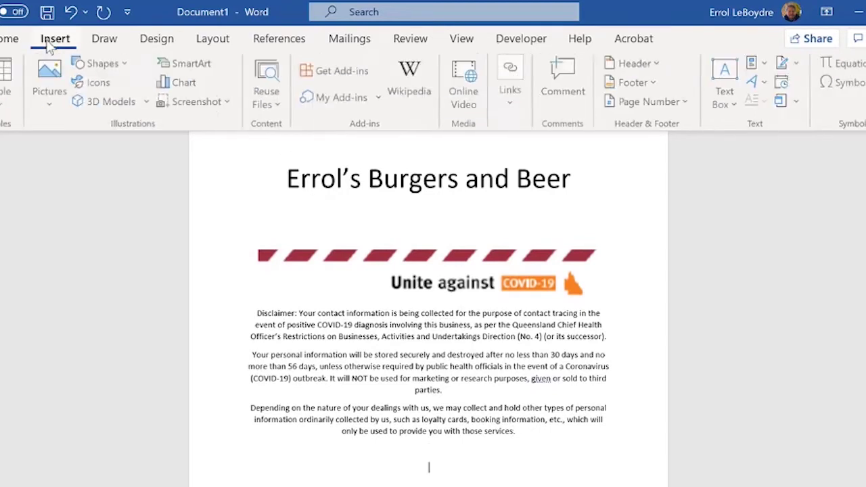
{"action": "left_click", "coordinate": [50, 107]}
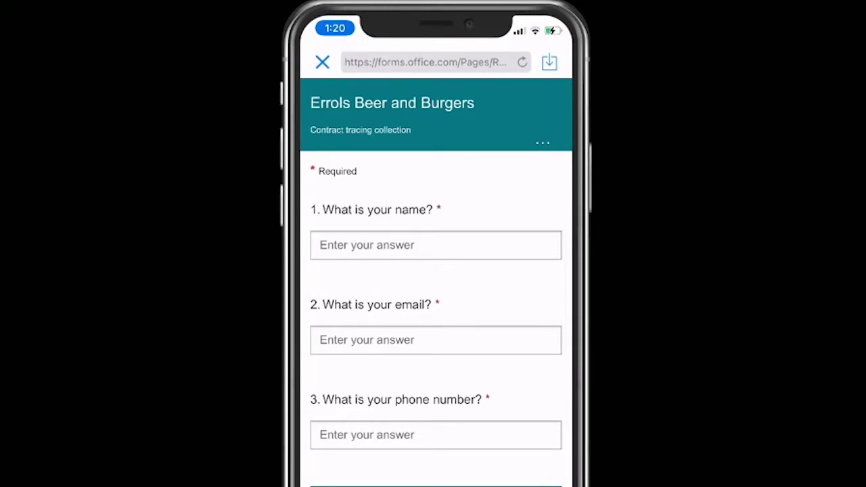
- On the phone, enter a name and the other answers, then submit the form
{"action": "left_click", "coordinate": [406, 245]}
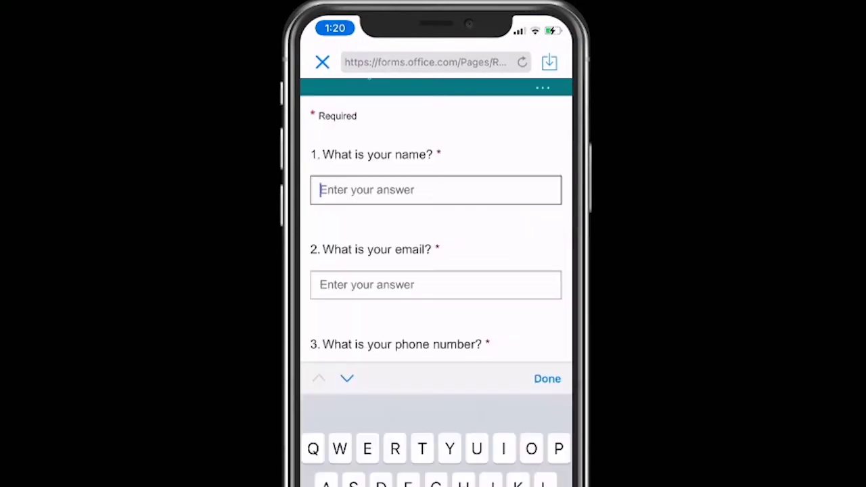
{"action": "type", "text": "Errol"}
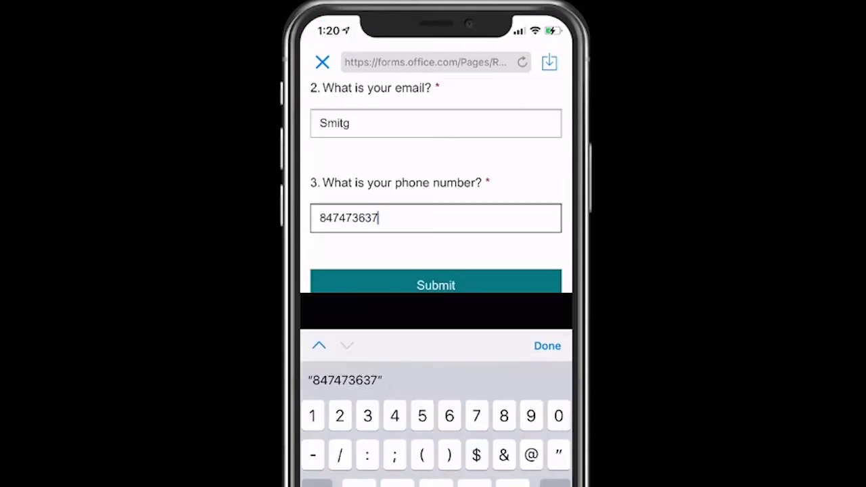
{"action": "scroll", "coordinate": [435, 203], "scroll_direction": "up", "scroll_amount": 4}
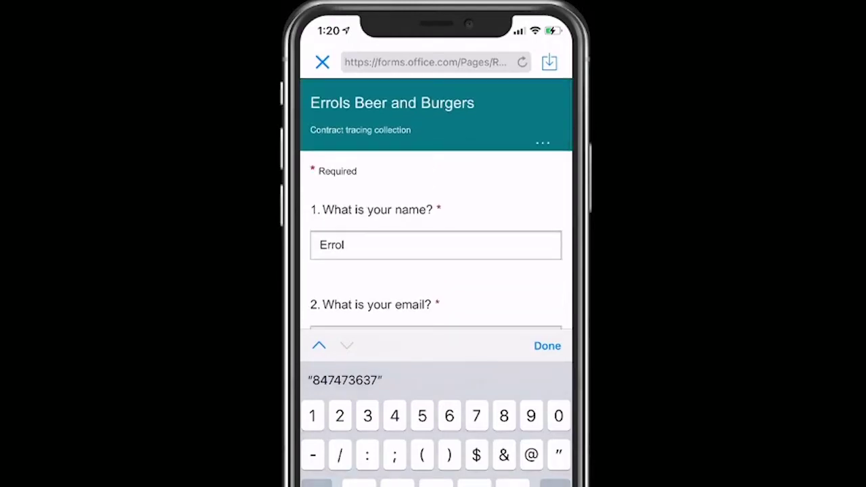
{"action": "scroll", "coordinate": [436, 203], "scroll_direction": "down", "scroll_amount": 5}
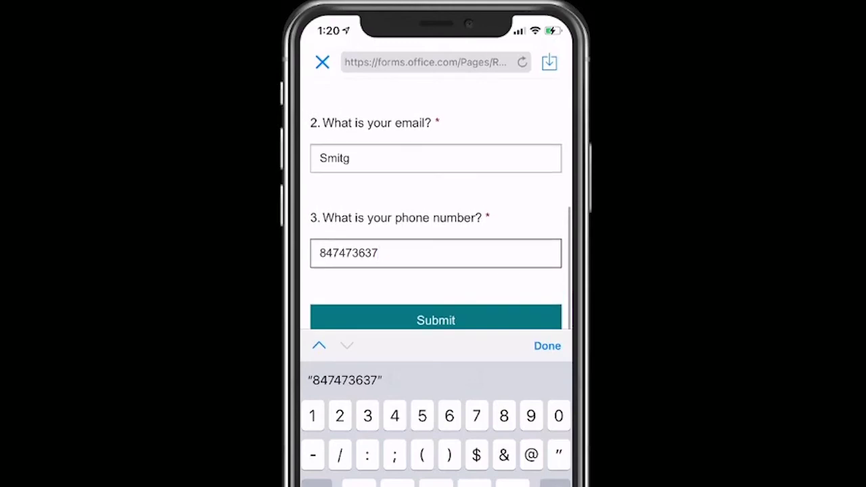
{"action": "left_click", "coordinate": [436, 320]}
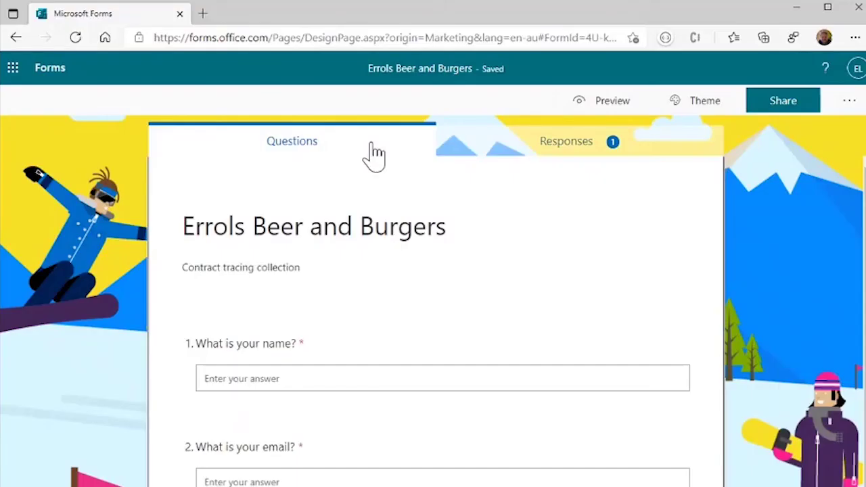
- Review the Responses summary: 1 response, 00:35 average time, Active status
{"action": "left_click", "coordinate": [601, 143]}
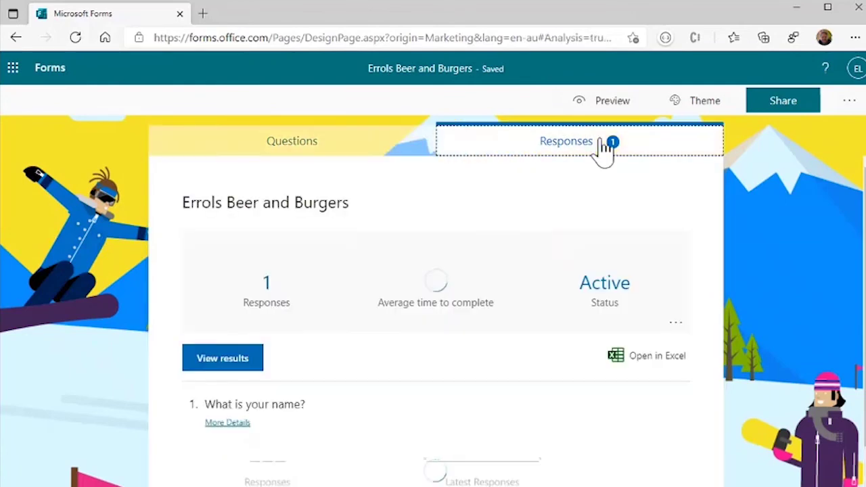
{"action": "scroll", "coordinate": [445, 412], "scroll_direction": "down", "scroll_amount": 2}
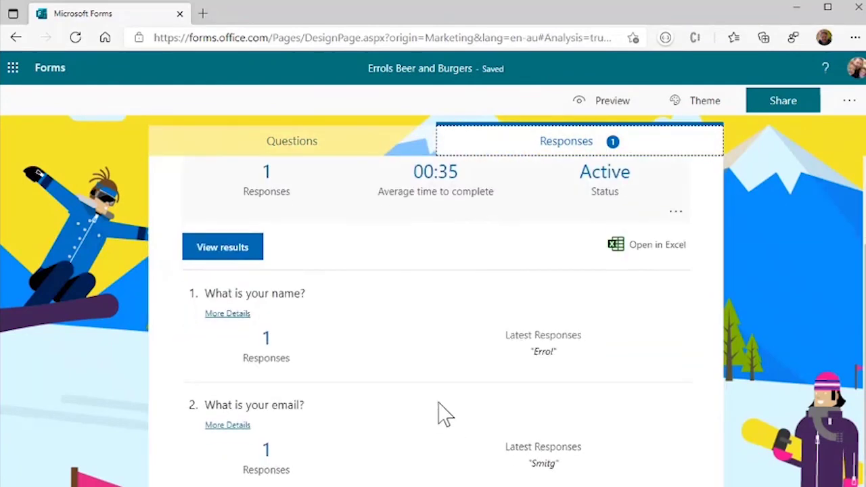
{"action": "scroll", "coordinate": [458, 407], "scroll_direction": "down", "scroll_amount": 1}
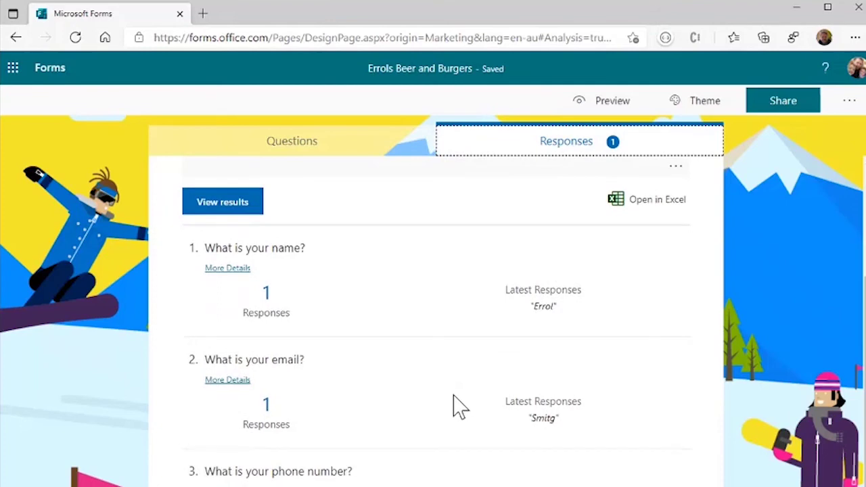
{"action": "scroll", "coordinate": [458, 407], "scroll_direction": "up", "scroll_amount": 3}
{"action": "scroll", "coordinate": [455, 399], "scroll_direction": "down", "scroll_amount": 2}
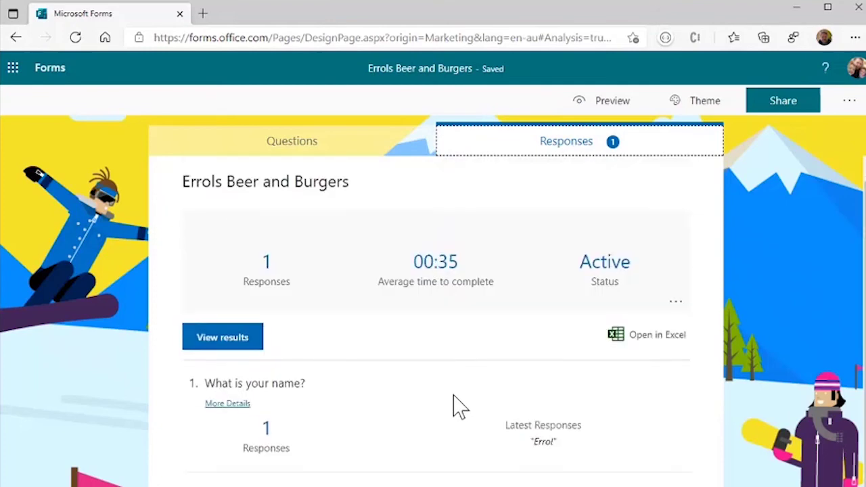